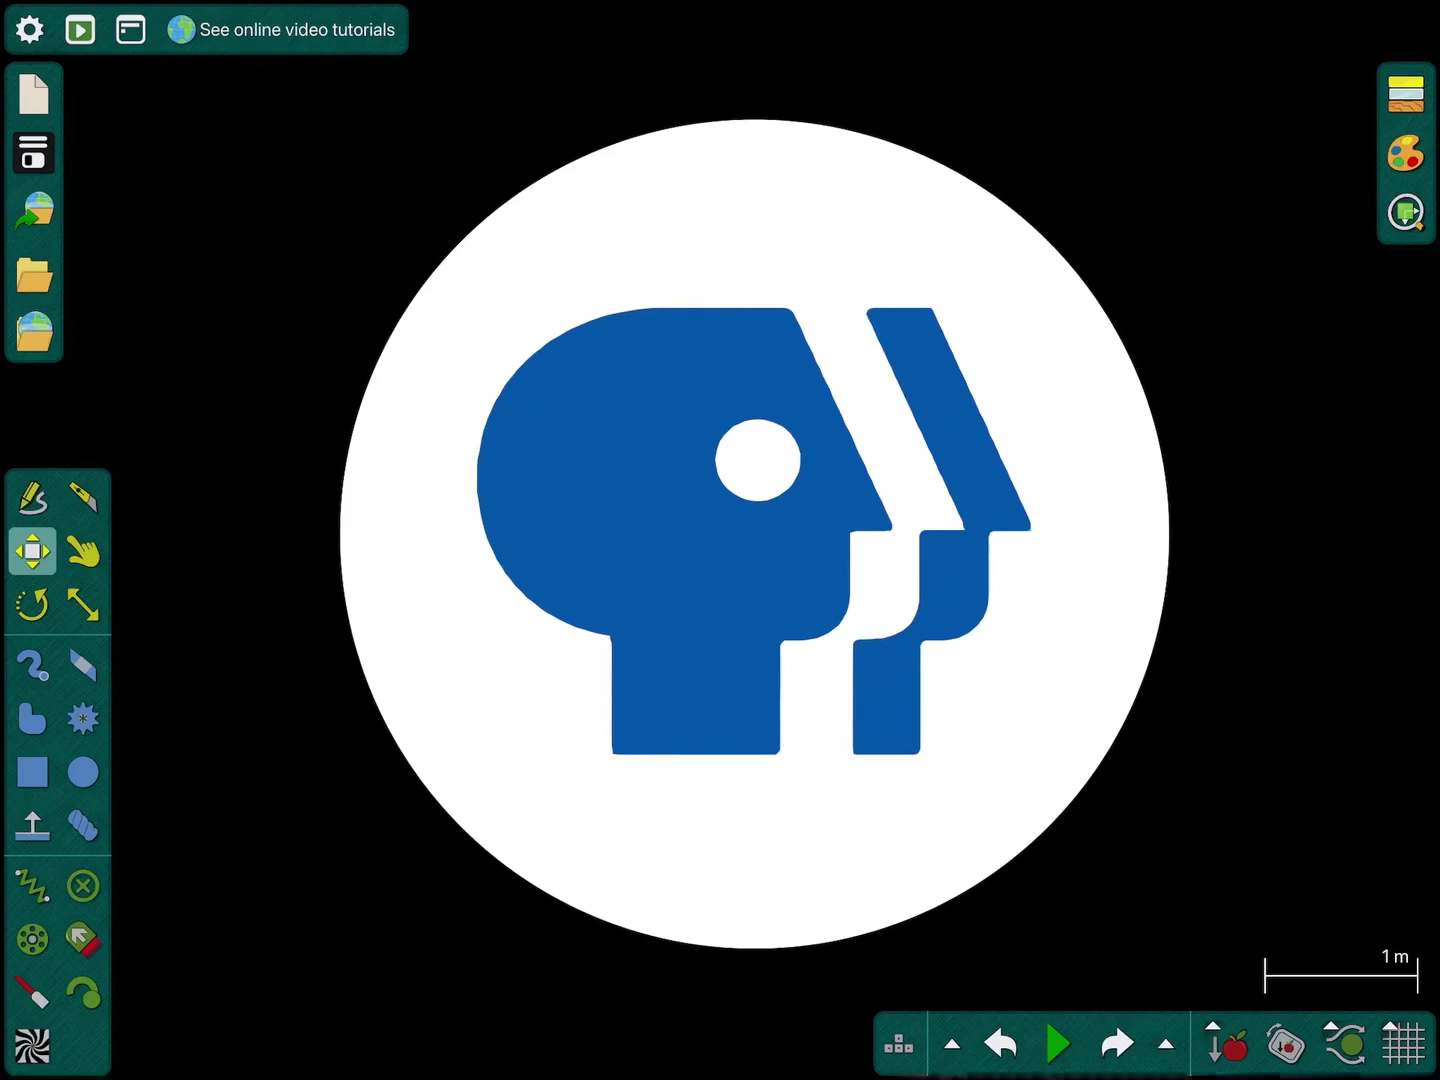
Start the simulation so the blue PBS head and white lettering fall and spin off into space
{"action": "key", "text": "space"}
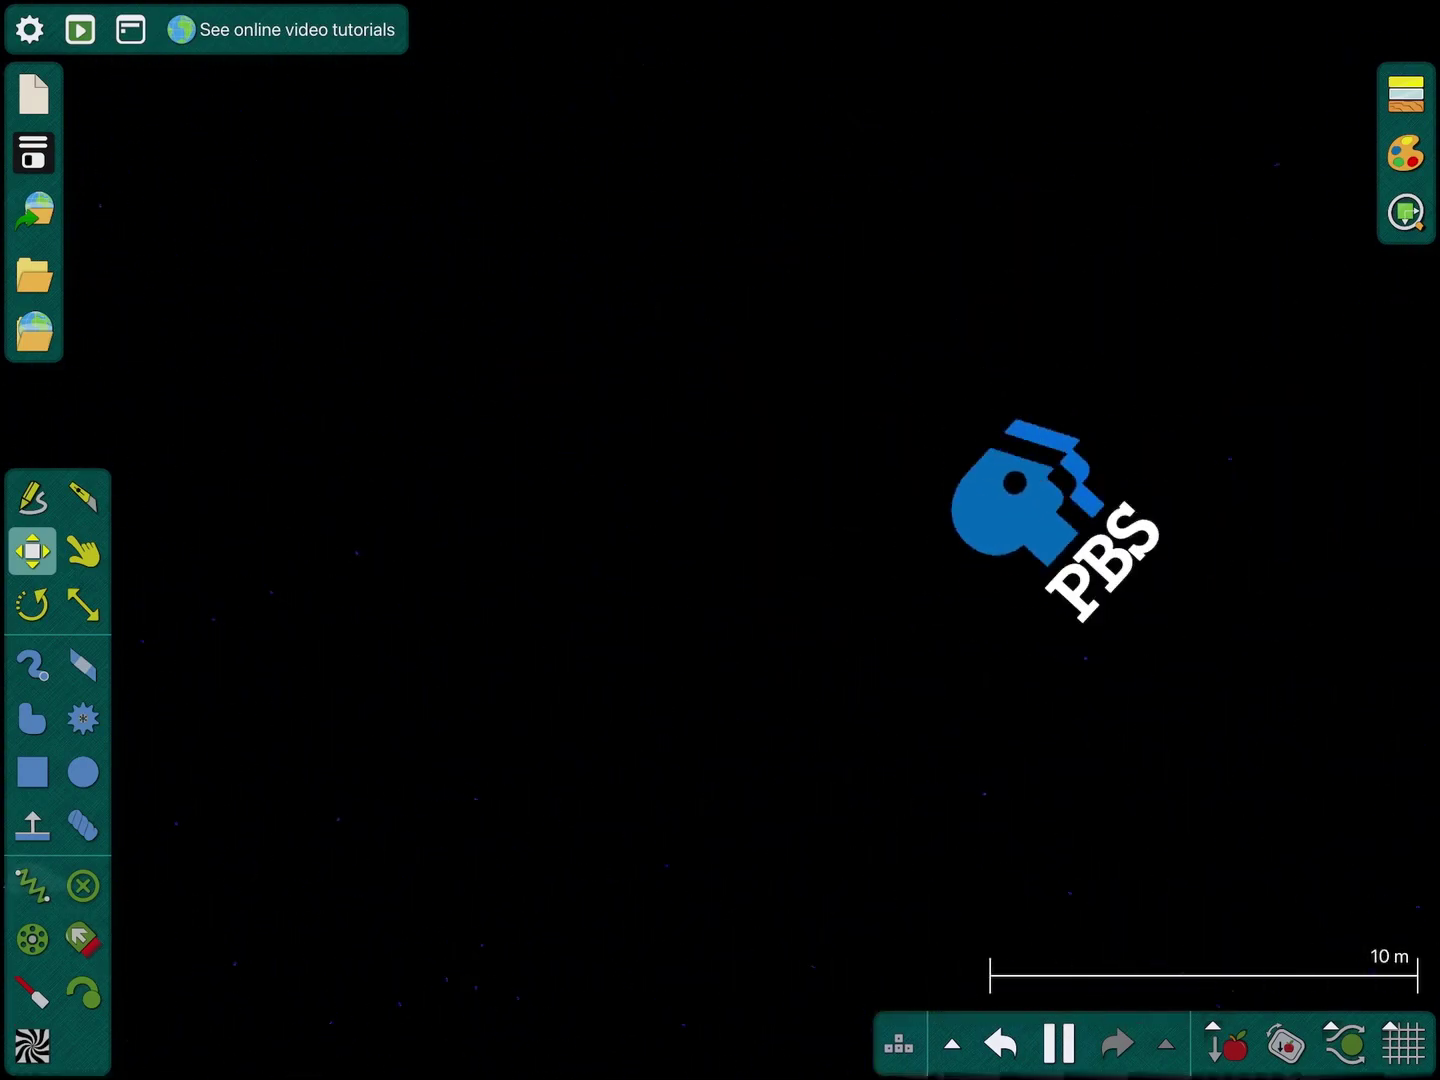
Run the larger PBS logo scene with the Drag tool active so the head and letters scatter
{"action": "key", "text": "d"}
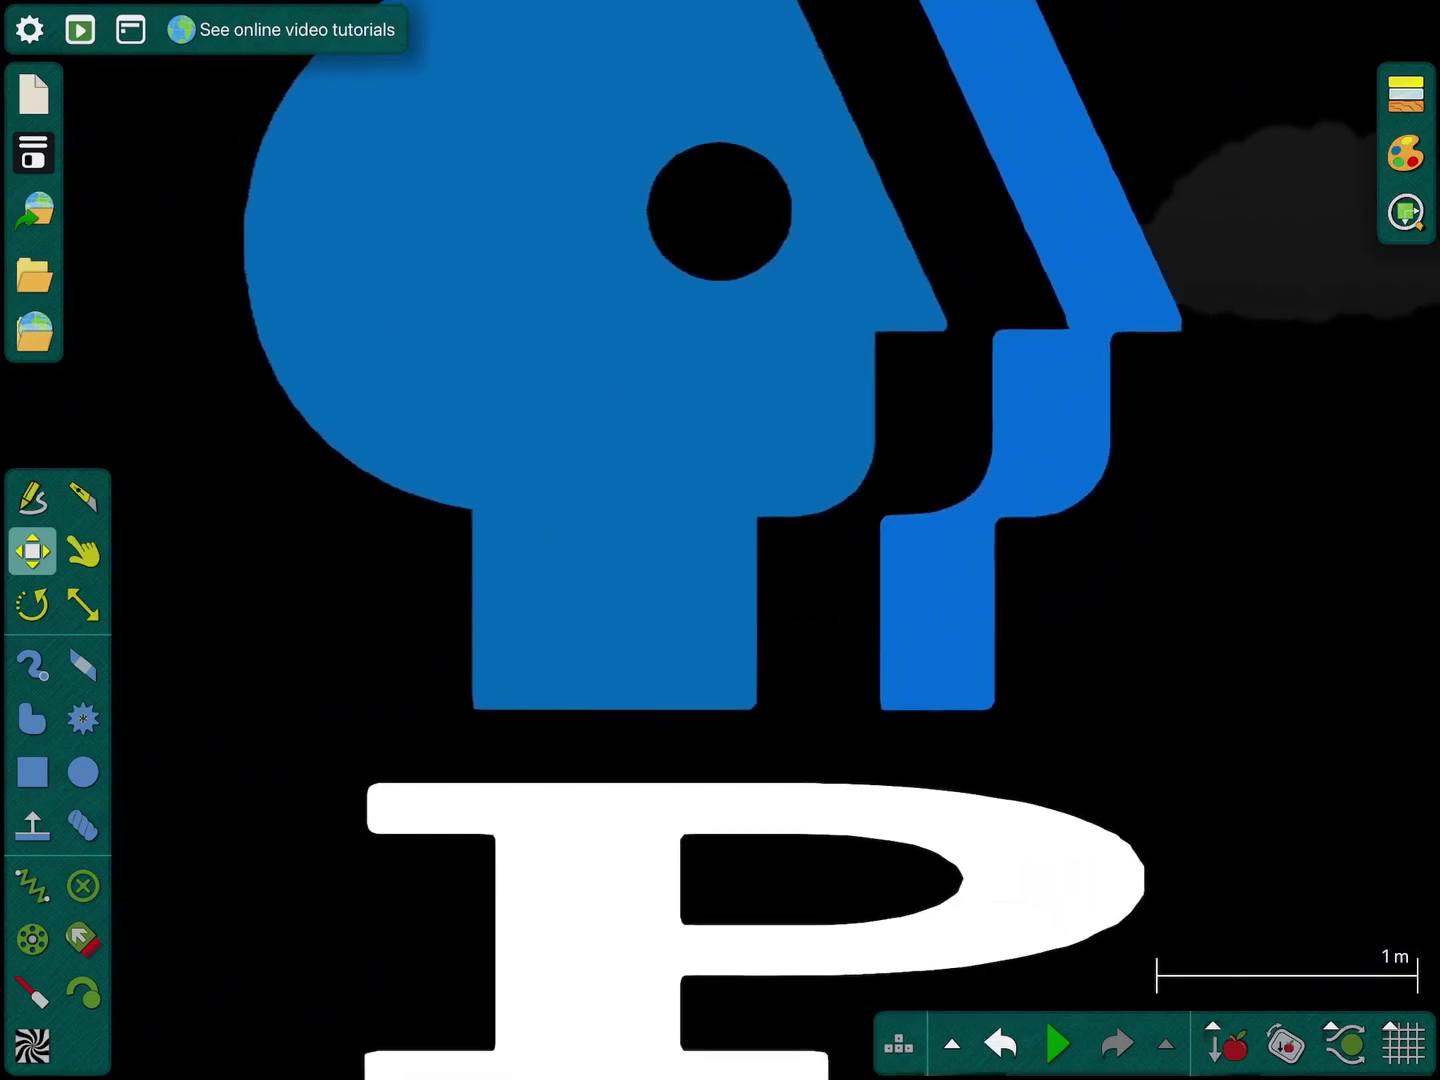
{"action": "left_click", "coordinate": [1058, 1044]}
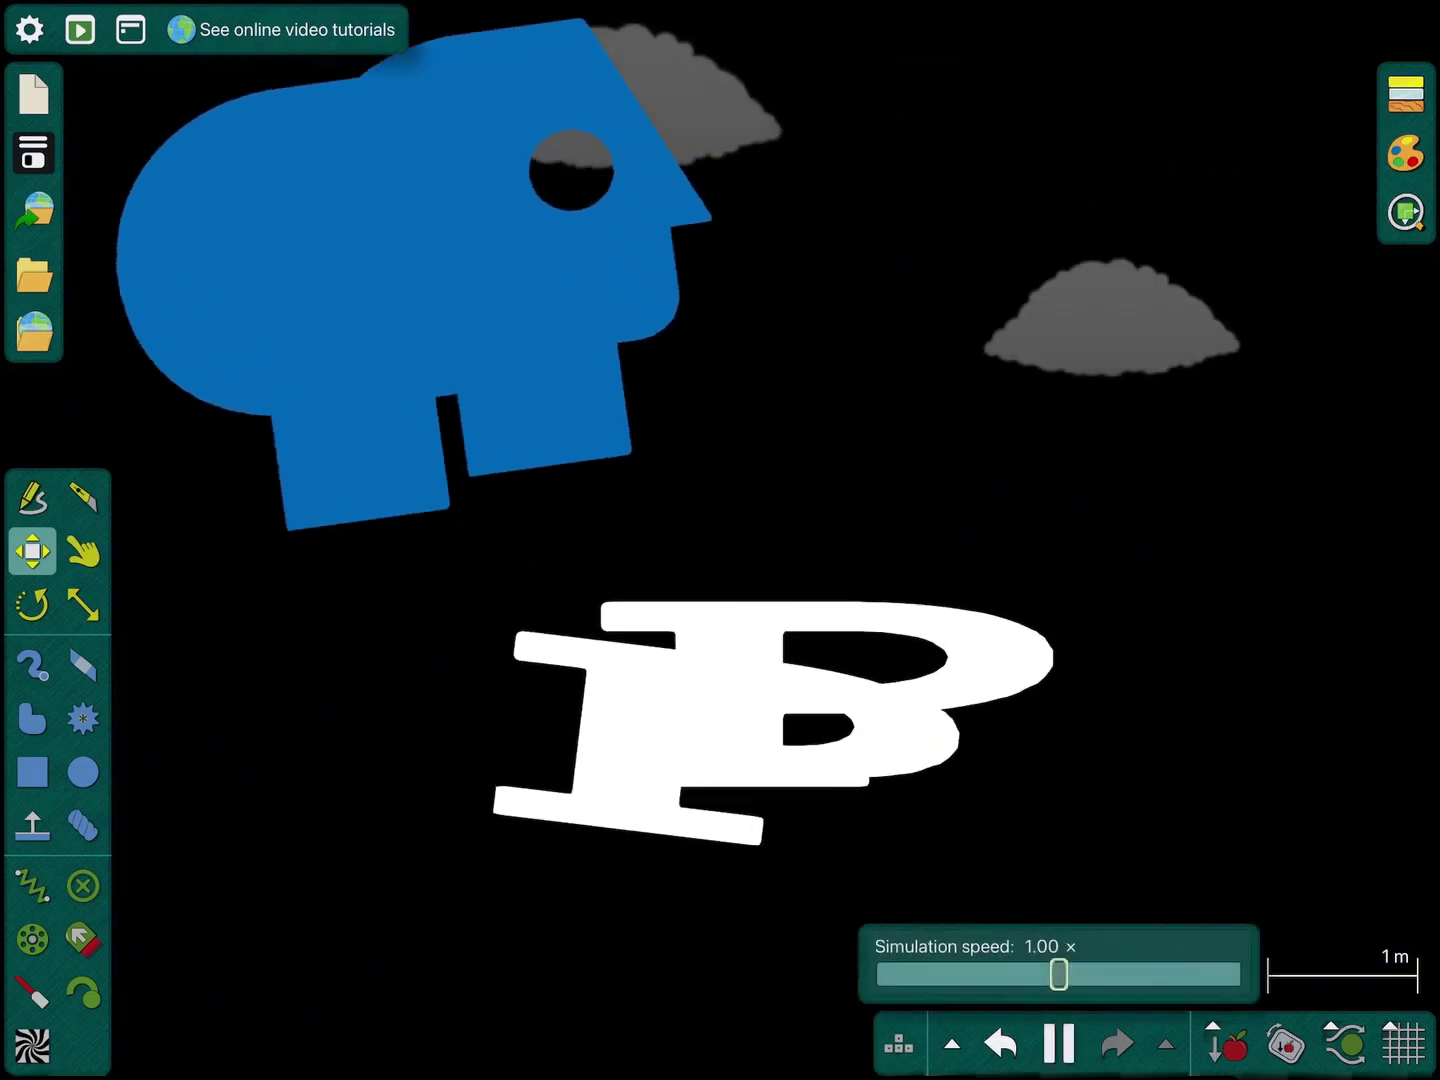
{"action": "key", "text": "d"}
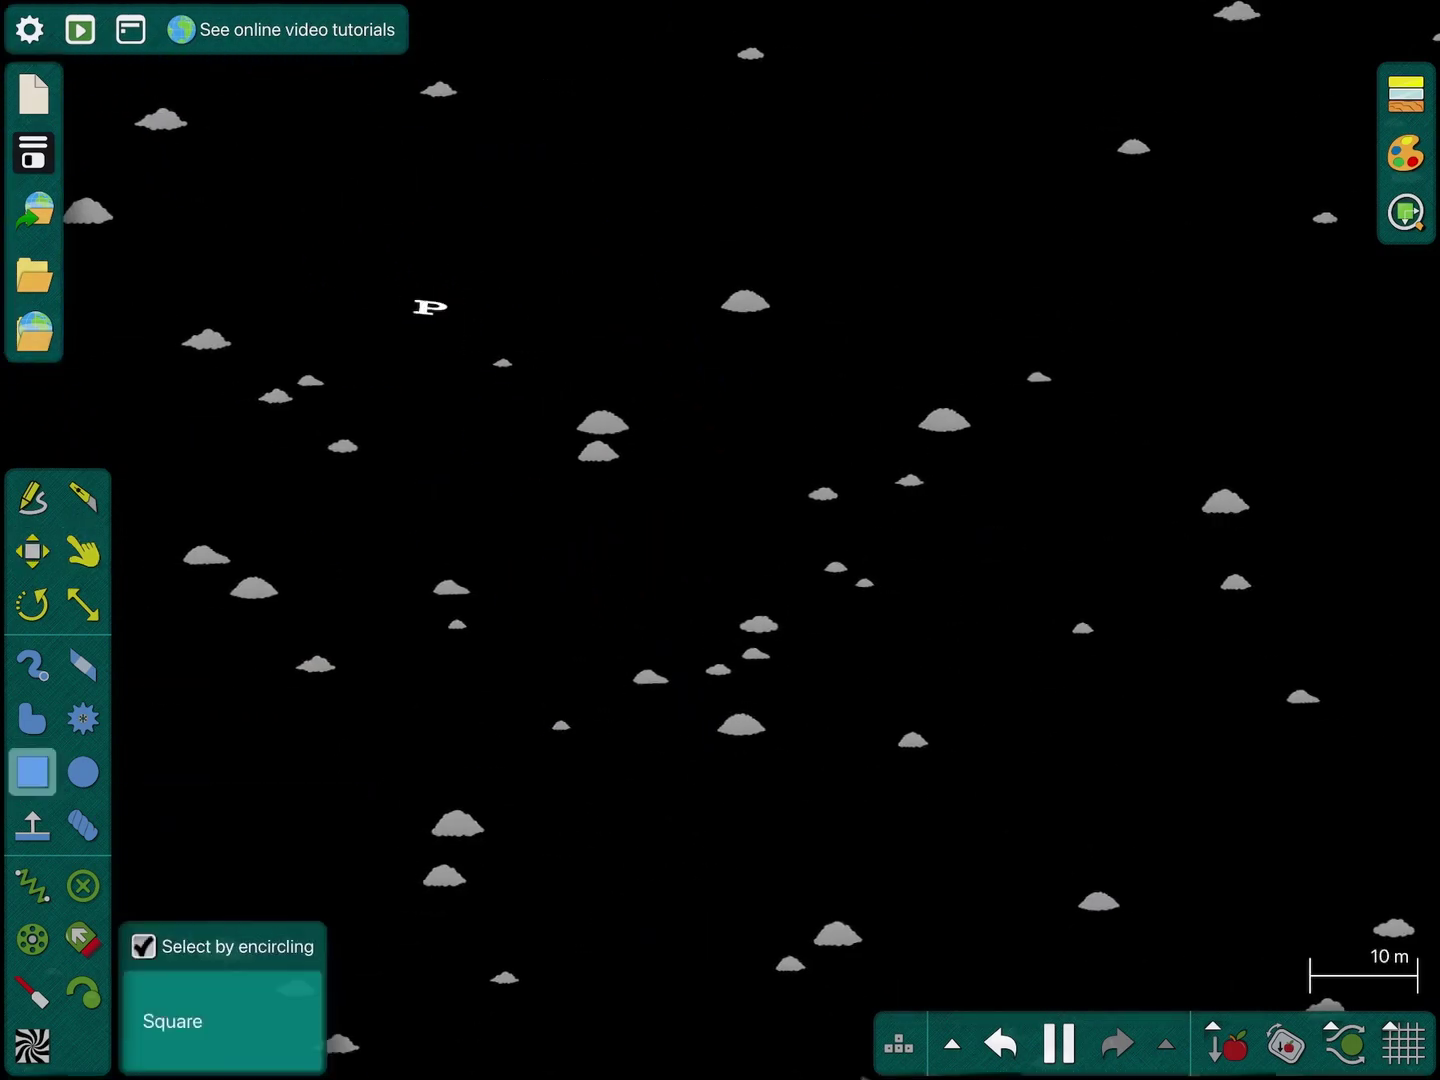
Load the next logo scene, showing large hand-drawn white letters 'P L I'
{"action": "key", "text": "a"}
{"action": "left_click", "coordinate": [732, 573]}
{"action": "left_click", "coordinate": [709, 625]}
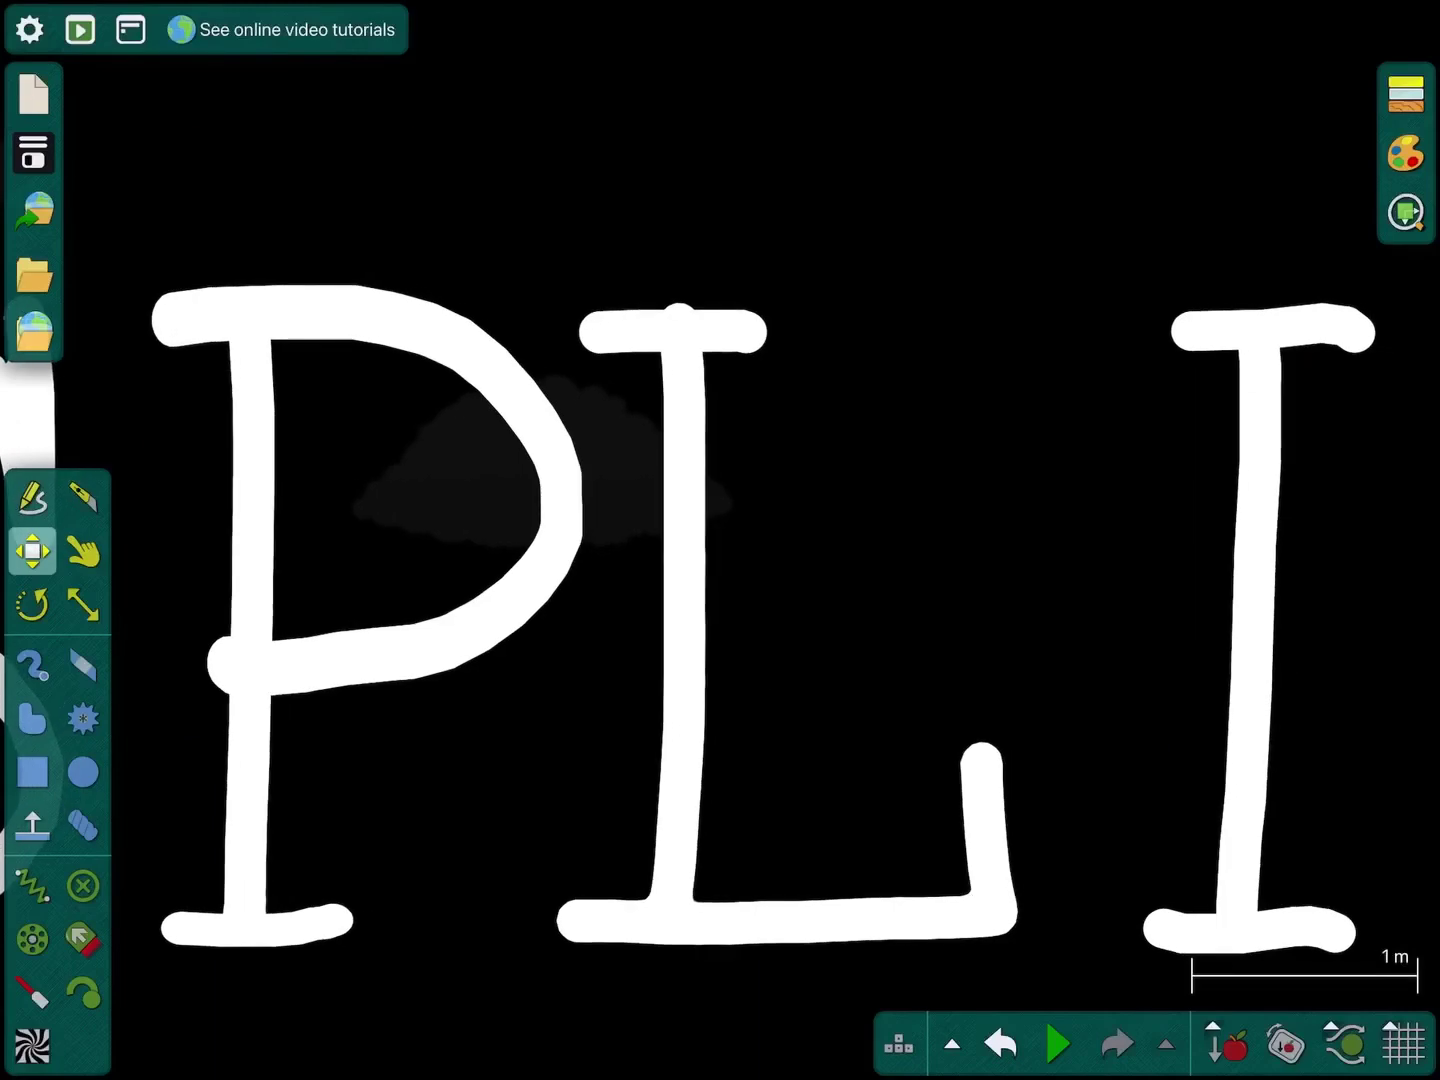